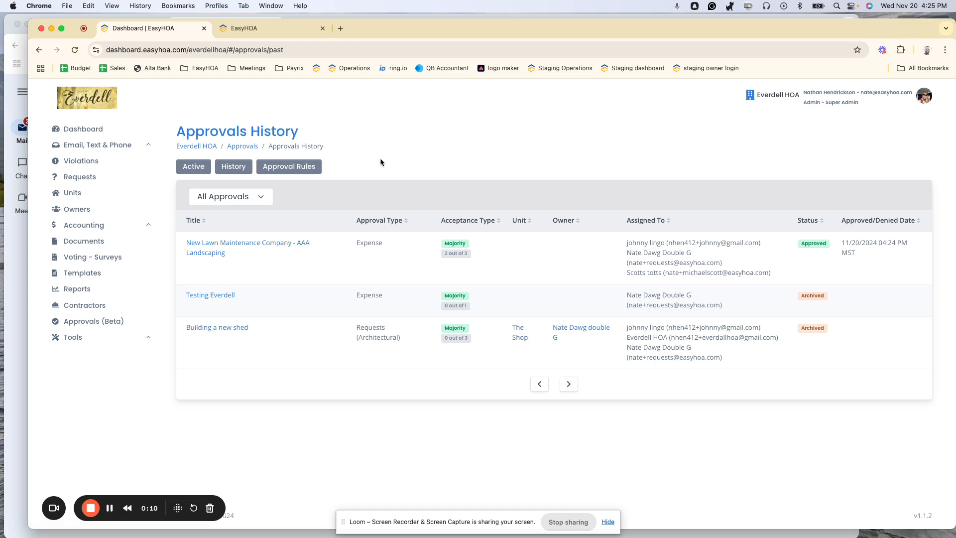
# Step: Open a new approval rule form and review the choices for type, approval acceptance and request type
pyautogui.click(301, 168)
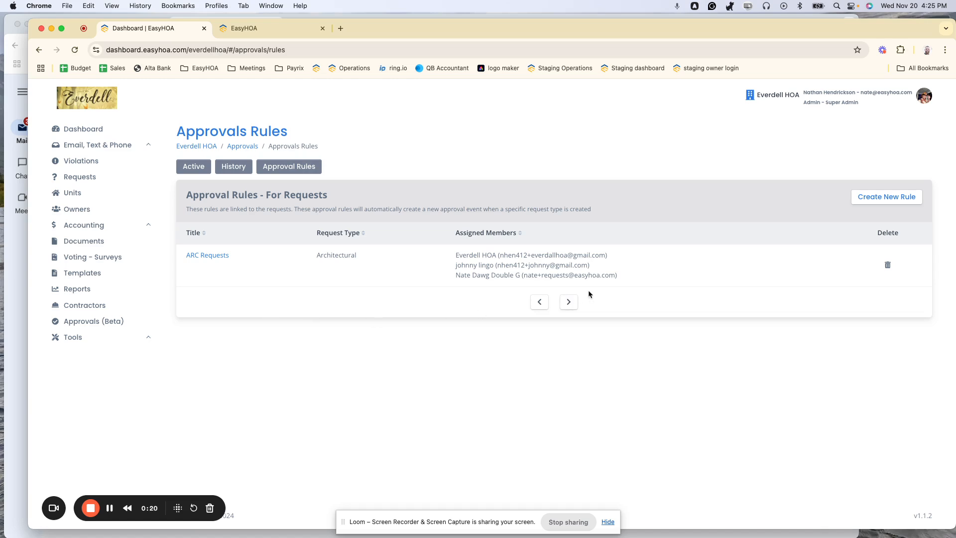
pyautogui.click(876, 200)
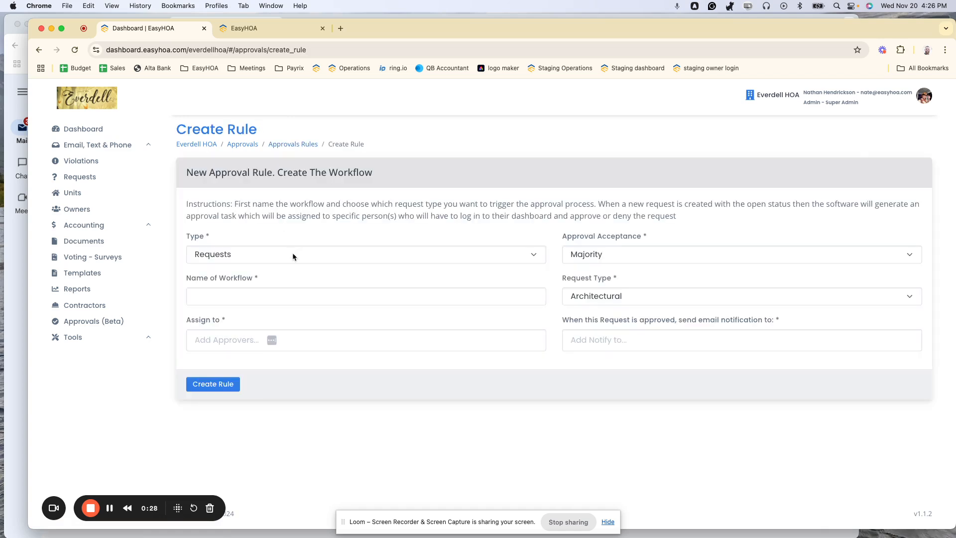
pyautogui.click(285, 297)
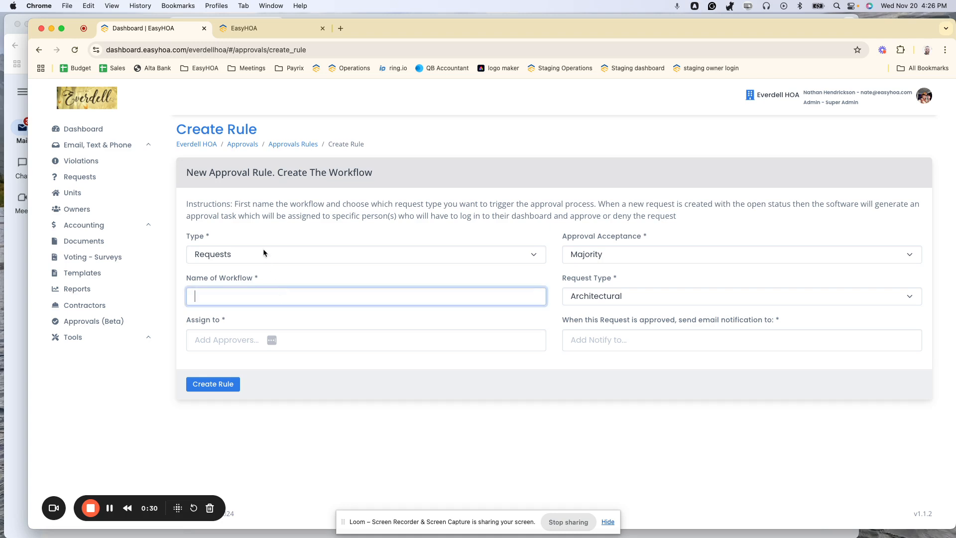
pyautogui.click(287, 254)
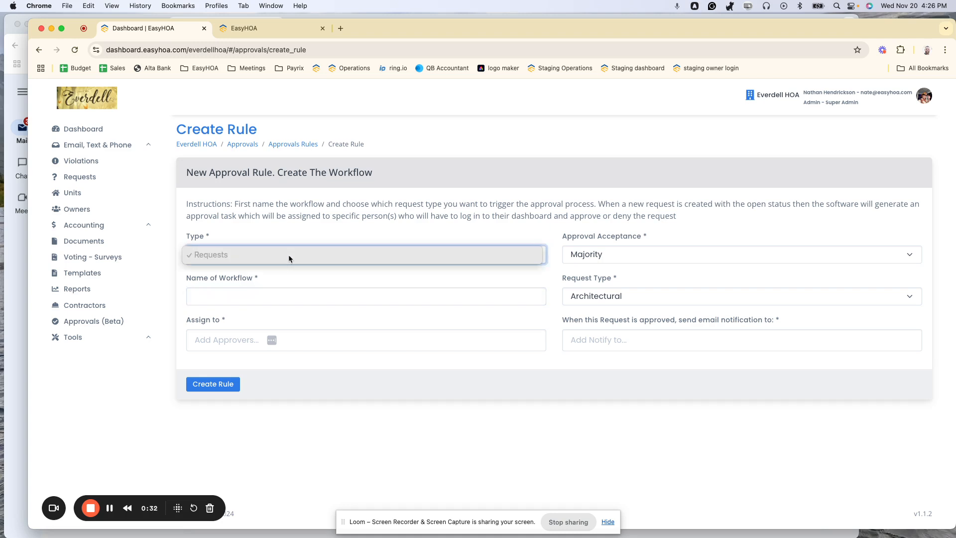
pyautogui.click(500, 235)
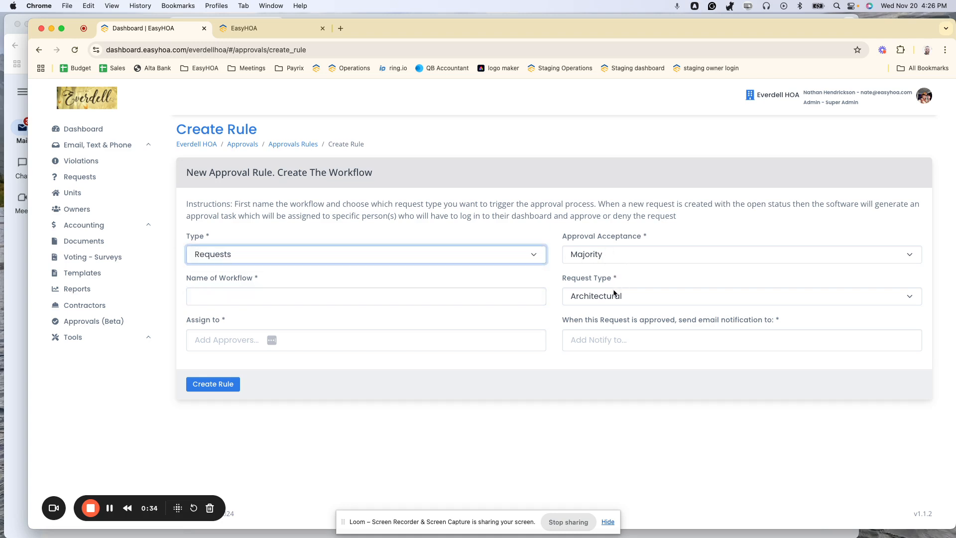
pyautogui.click(592, 254)
pyautogui.click(569, 234)
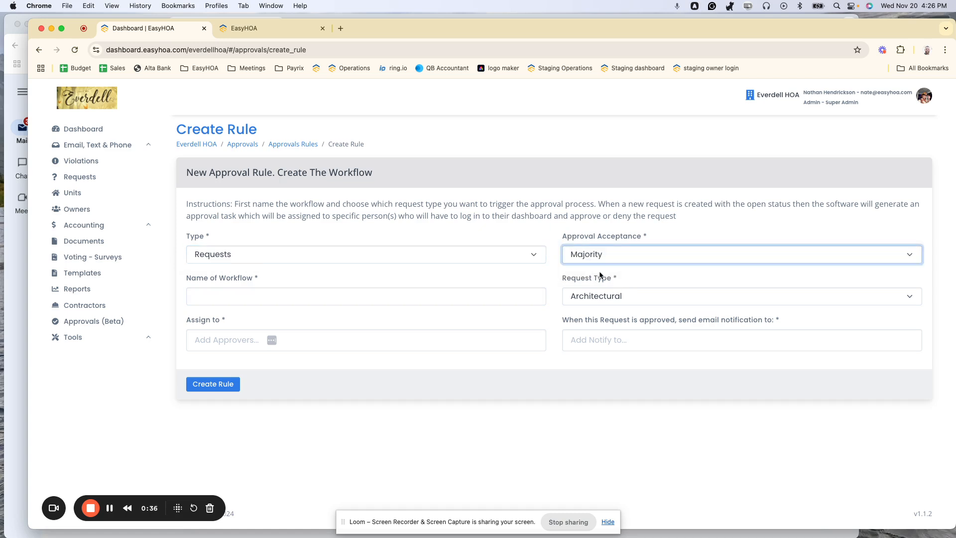
pyautogui.click(623, 302)
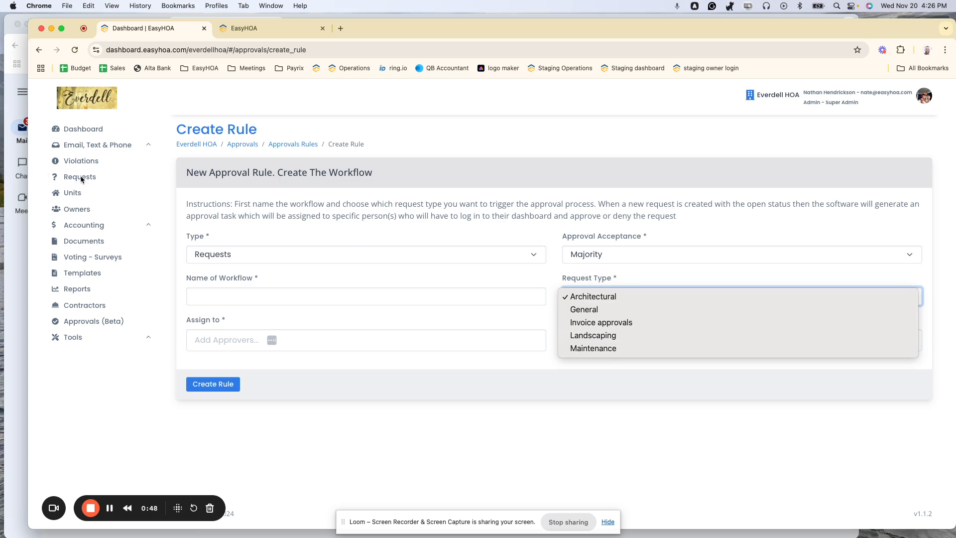
pyautogui.click(542, 274)
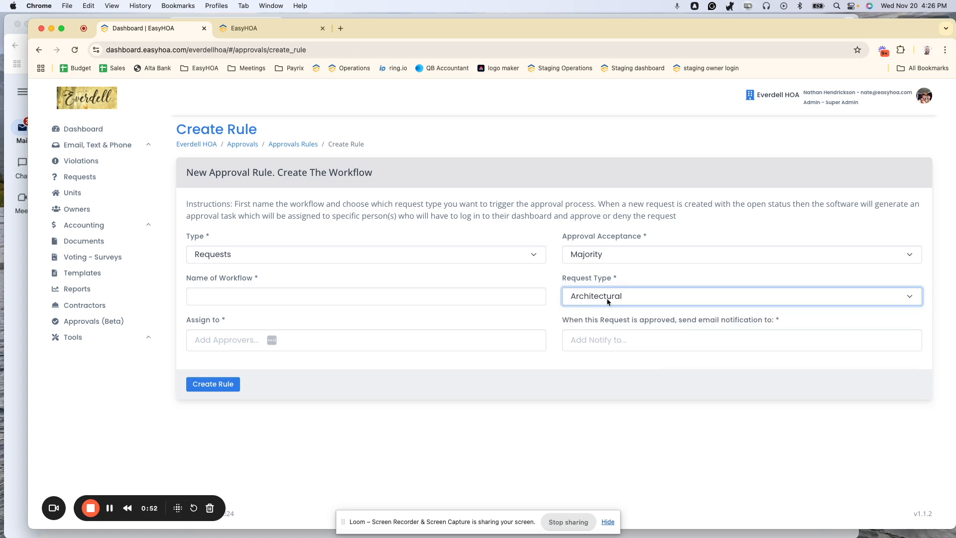
# Step: Return to the approval rules list and examine the ARC Requests rule's title, request type and assigned members
pyautogui.click(244, 146)
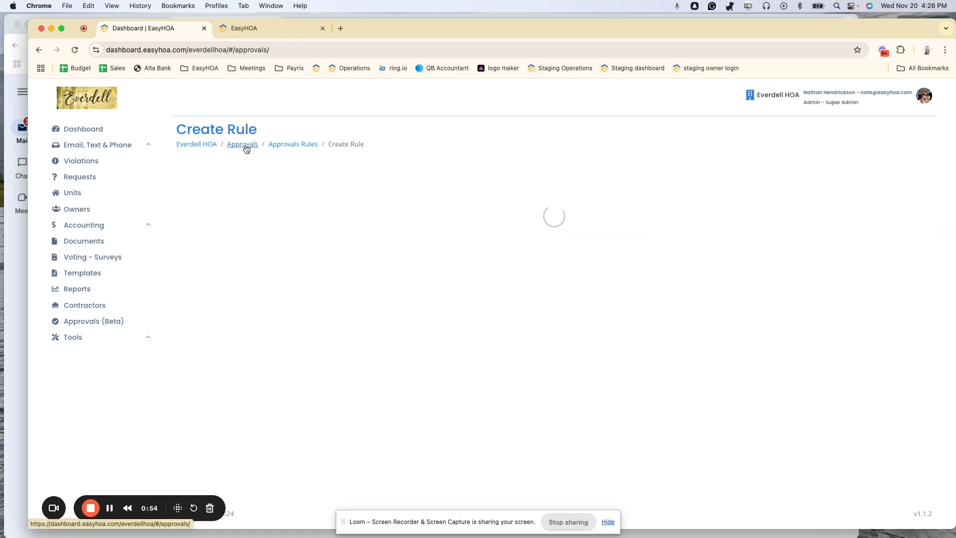
pyautogui.click(196, 145)
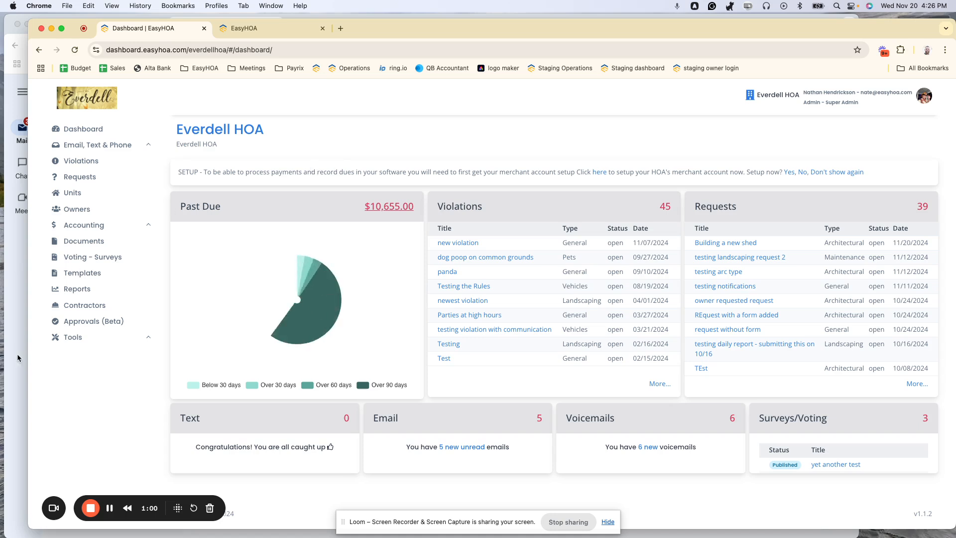
pyautogui.click(84, 320)
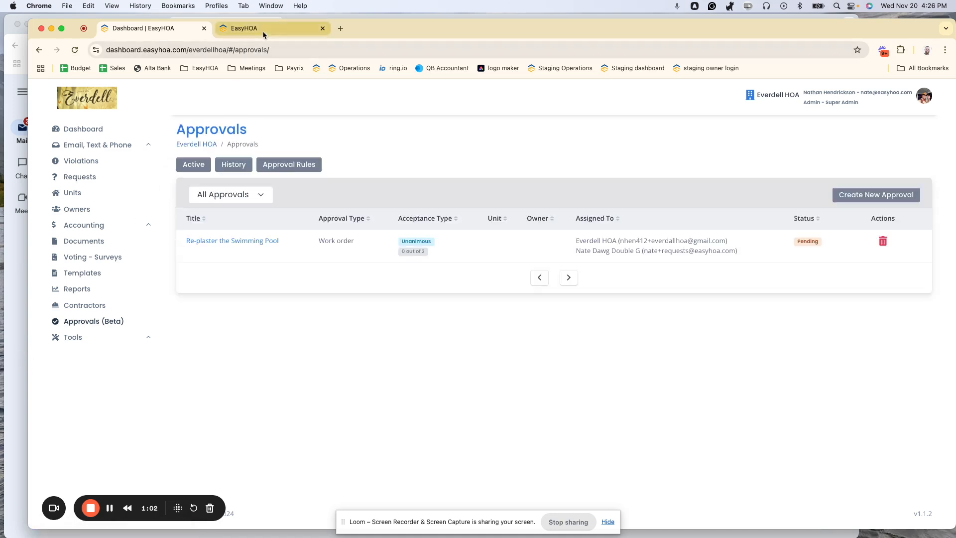
pyautogui.click(300, 166)
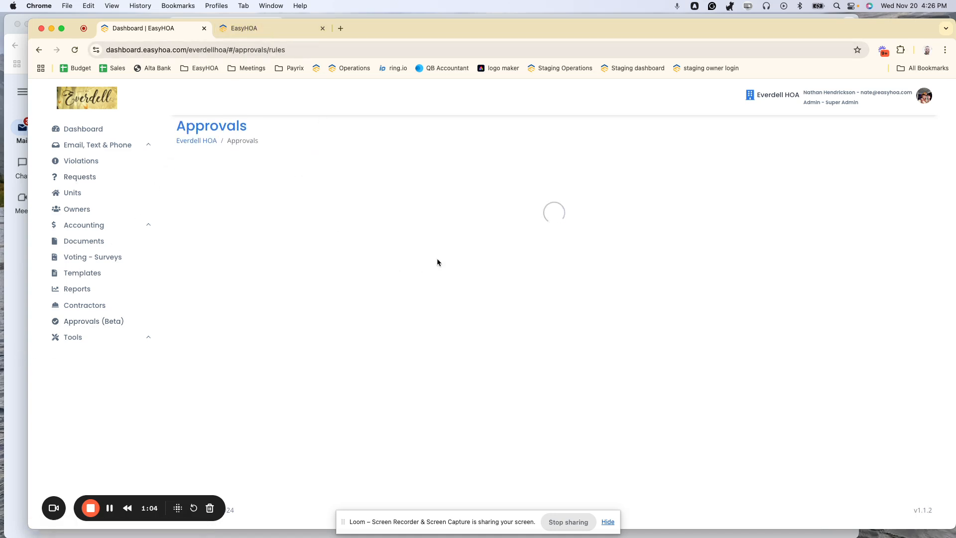
pyautogui.moveTo(238, 253); pyautogui.dragTo(181, 249)
pyautogui.click(343, 257)
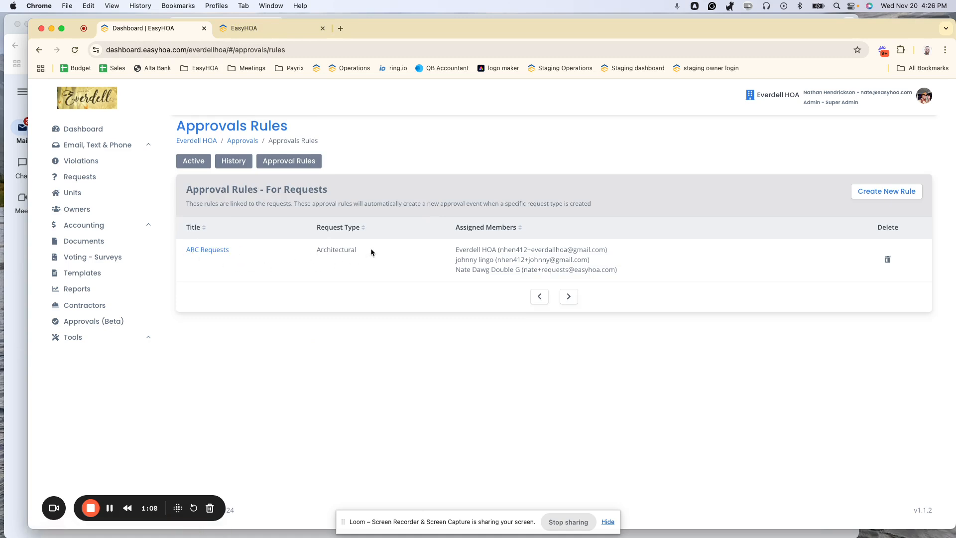
pyautogui.moveTo(370, 249); pyautogui.dragTo(315, 255)
pyautogui.moveTo(632, 271); pyautogui.dragTo(441, 247)
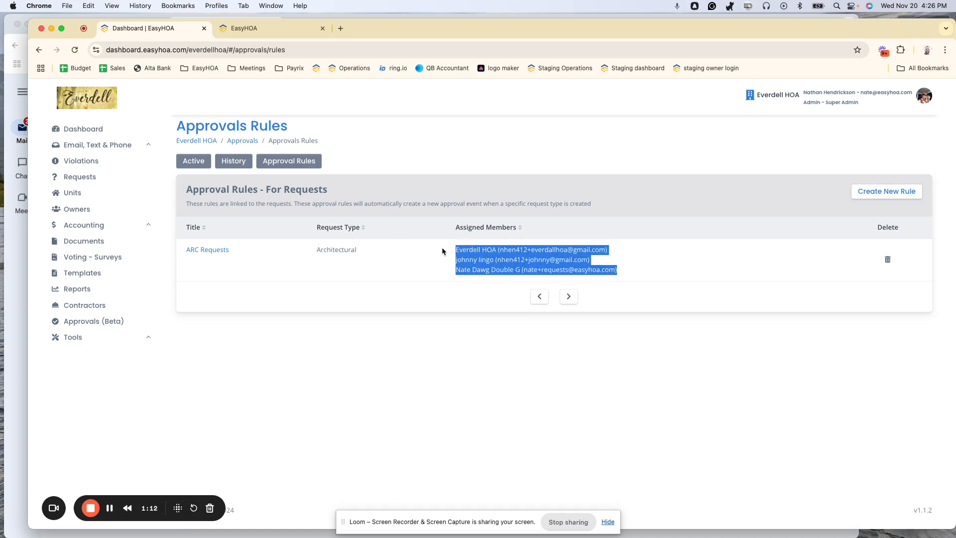
pyautogui.click(436, 249)
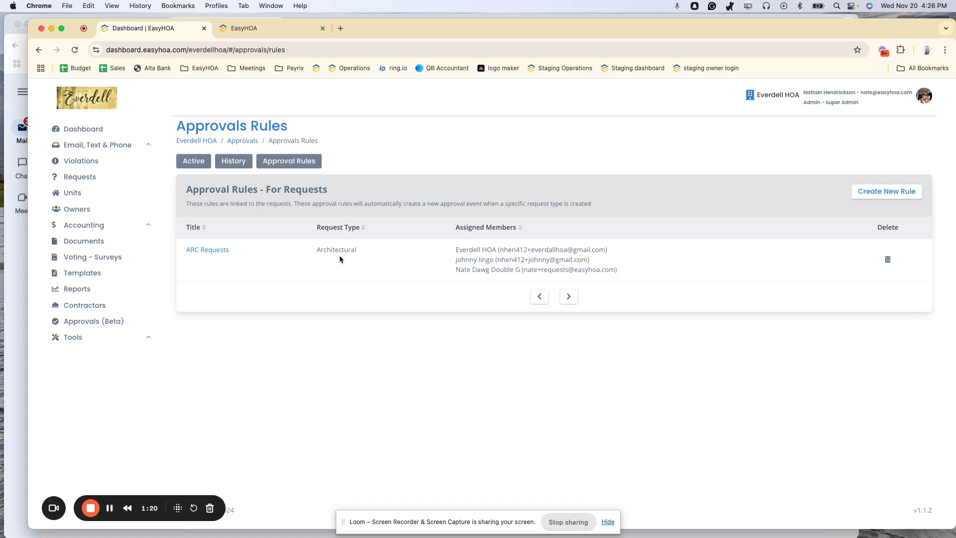
# Step: Switch to the owner portal's new request titled Shed Construction and set its type to Architectural
pyautogui.click(274, 29)
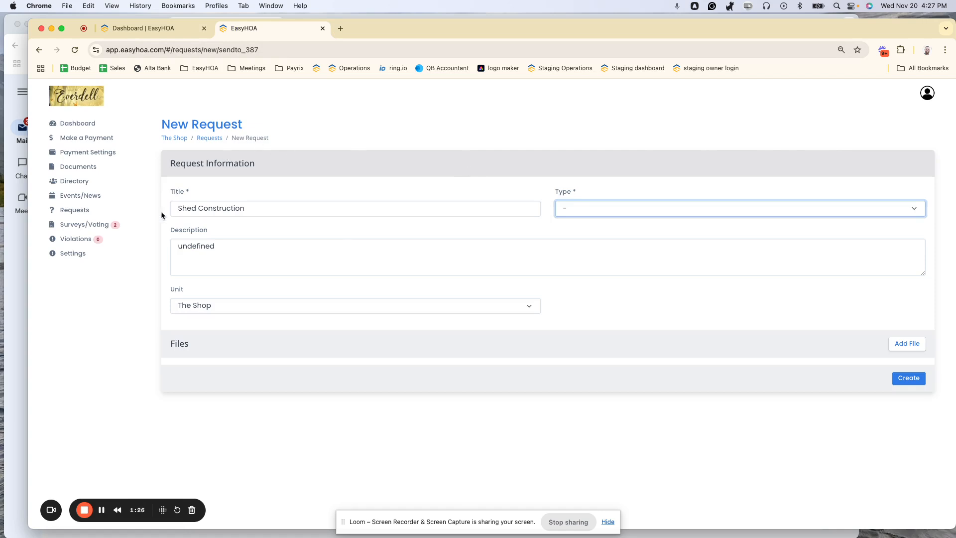
pyautogui.scroll(-1, 82, 168)
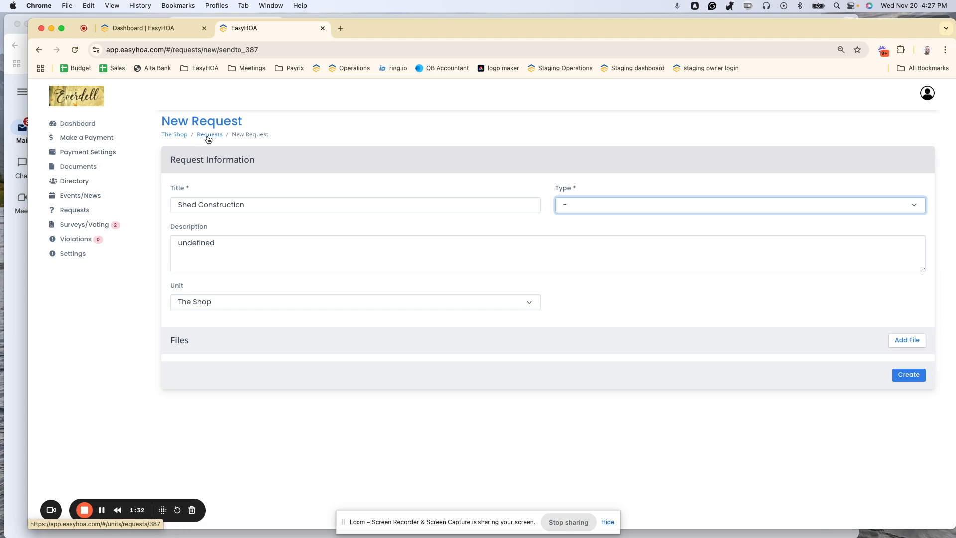
pyautogui.scroll(1, 374, 157)
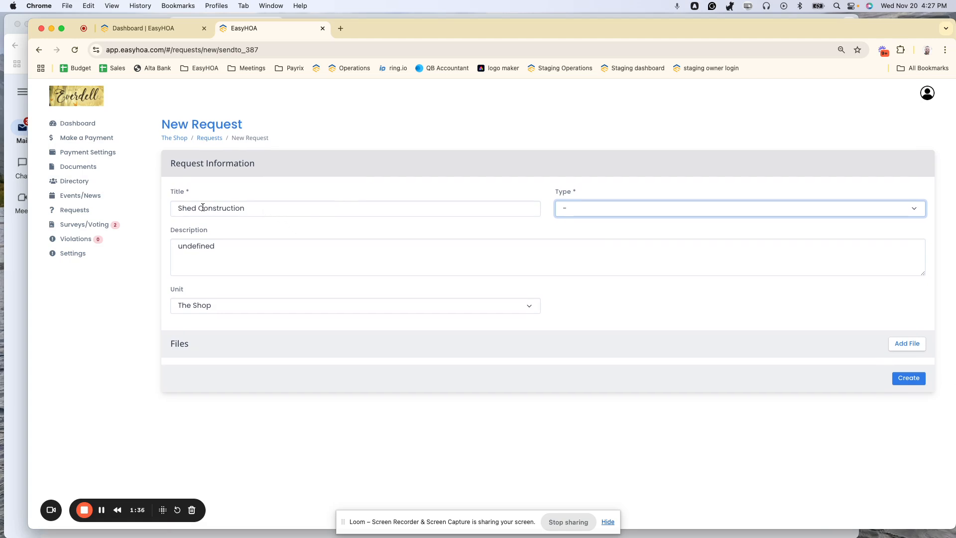
pyautogui.click(608, 209)
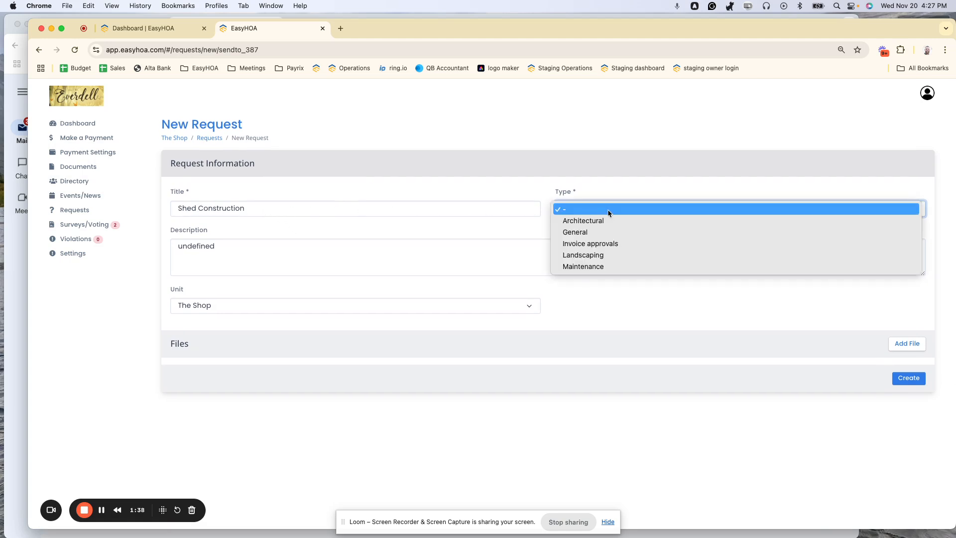
pyautogui.click(607, 220)
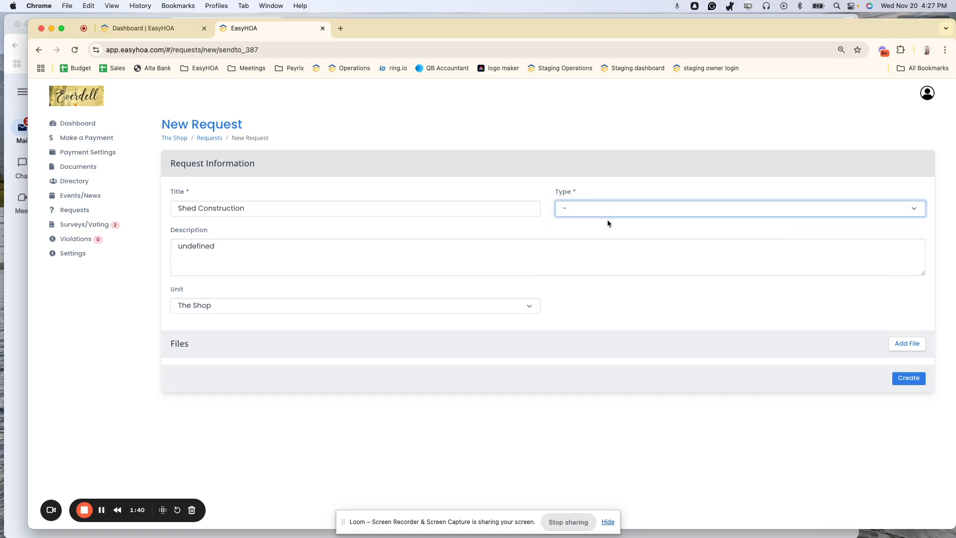
pyautogui.click(493, 364)
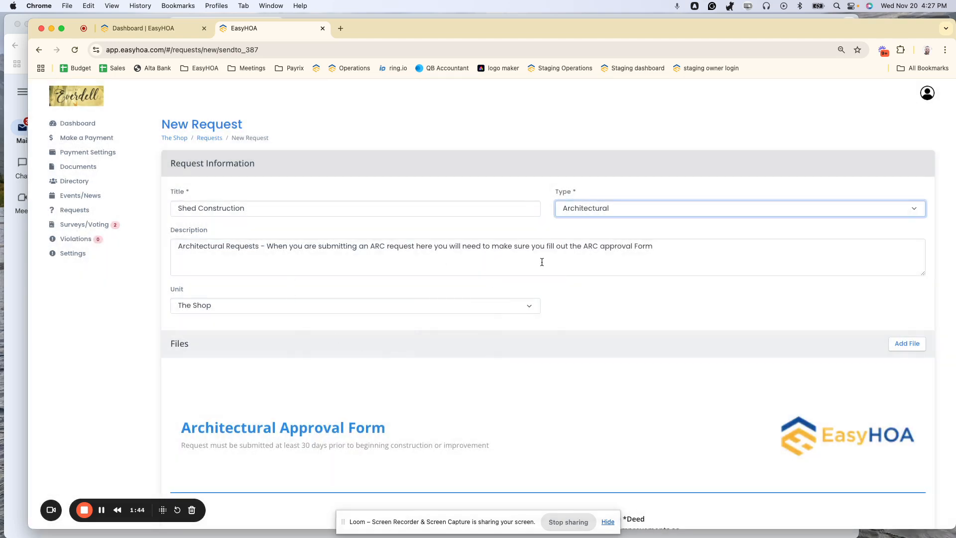
pyautogui.moveTo(498, 265); pyautogui.dragTo(269, 245)
pyautogui.click(300, 264)
# Step: Upload download-1.jpg from the Desktop as the plot plan or survey in the Architectural Approval Form
pyautogui.scroll(-2, 363, 275)
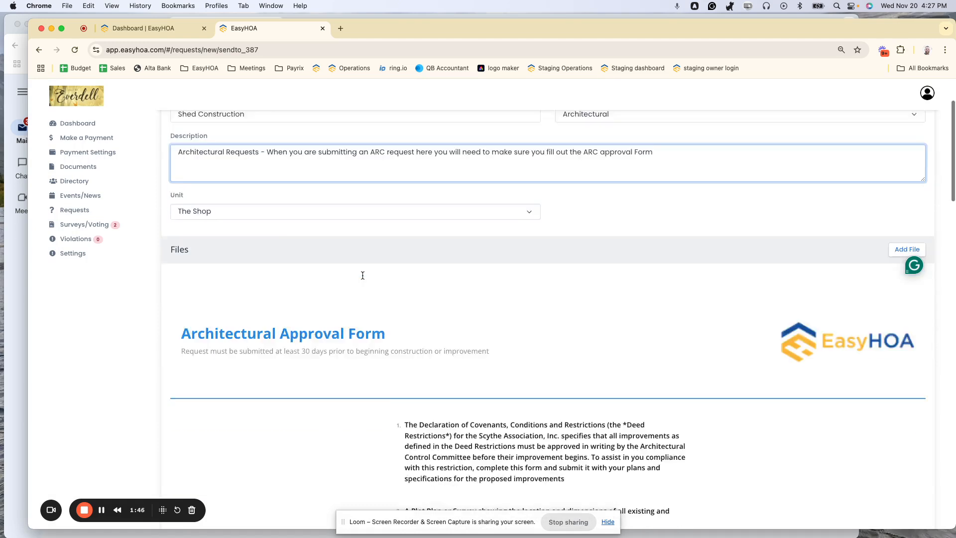
pyautogui.scroll(-1, 363, 275)
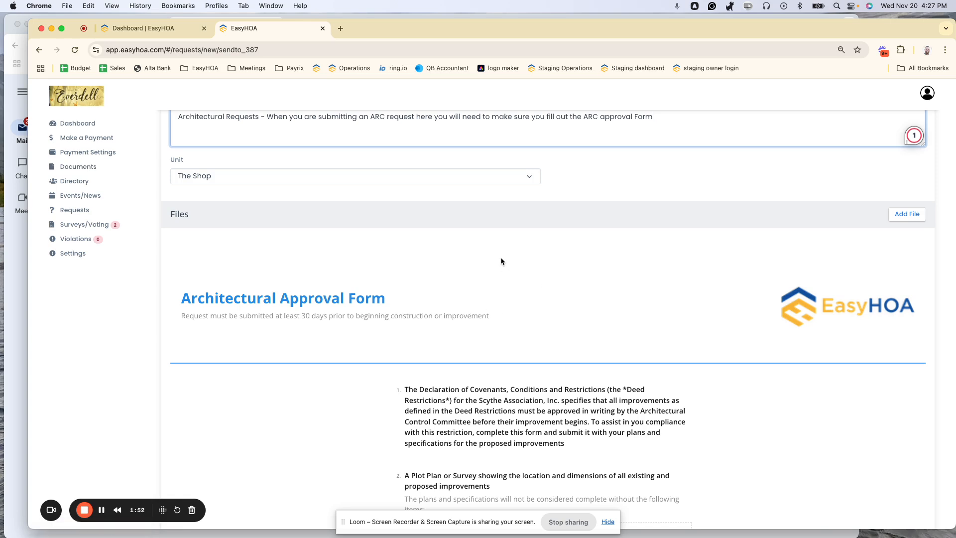
pyautogui.scroll(-5, 536, 282)
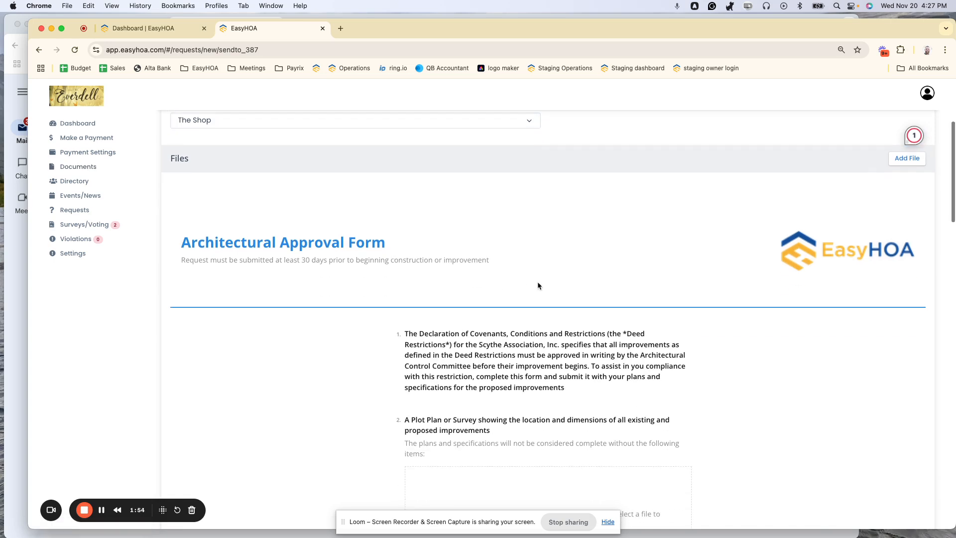
pyautogui.scroll(-3, 527, 283)
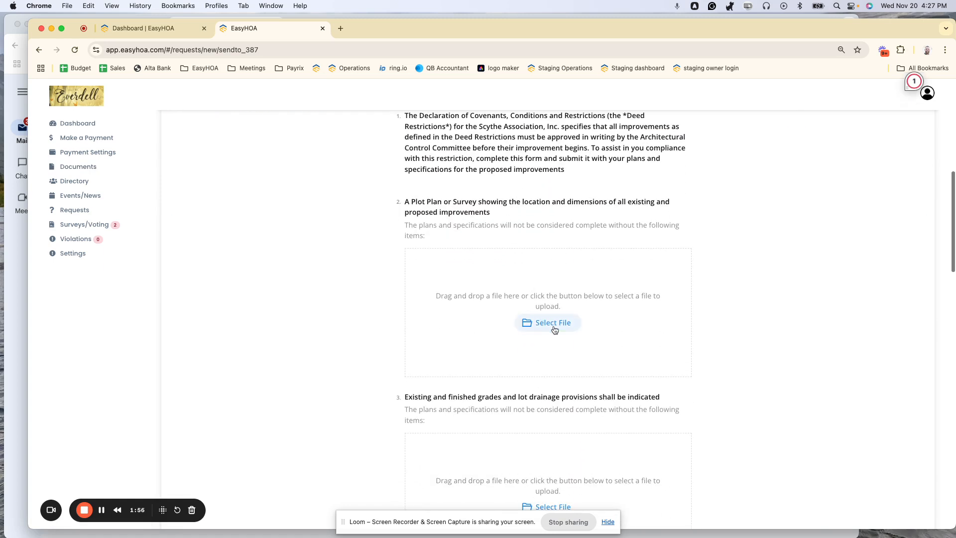
pyautogui.scroll(-1, 563, 331)
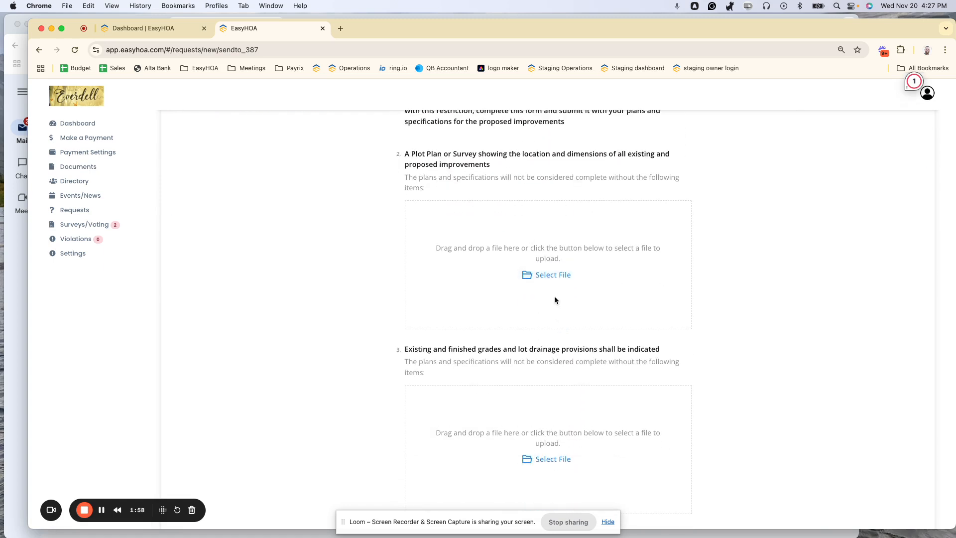
pyautogui.click(551, 280)
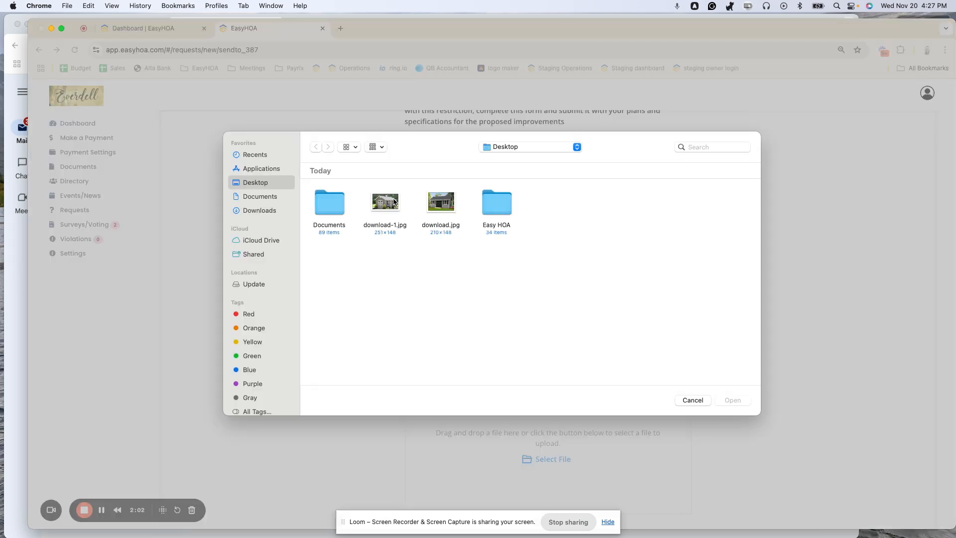
pyautogui.doubleClick(386, 202)
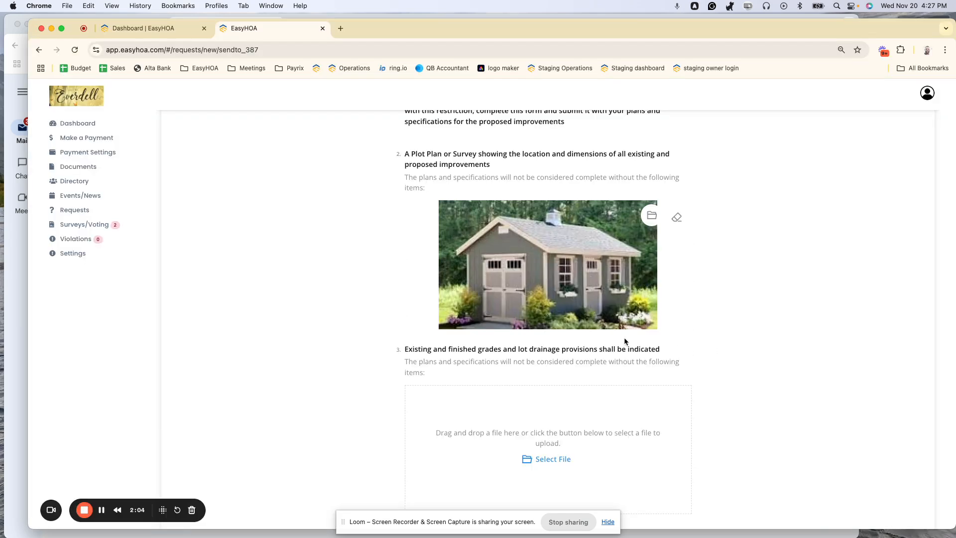
# Step: Select Storage Shed as the improvement needing approval and enter "asdf" as the description of improvement
pyautogui.scroll(-10, 622, 337)
pyautogui.click(409, 348)
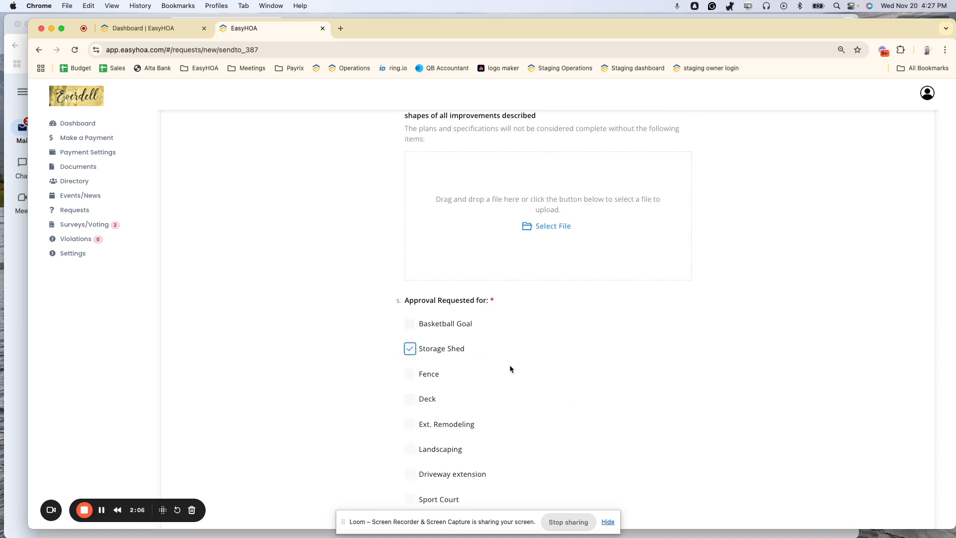
pyautogui.scroll(-7, 509, 368)
pyautogui.click(448, 304)
pyautogui.write('asd')
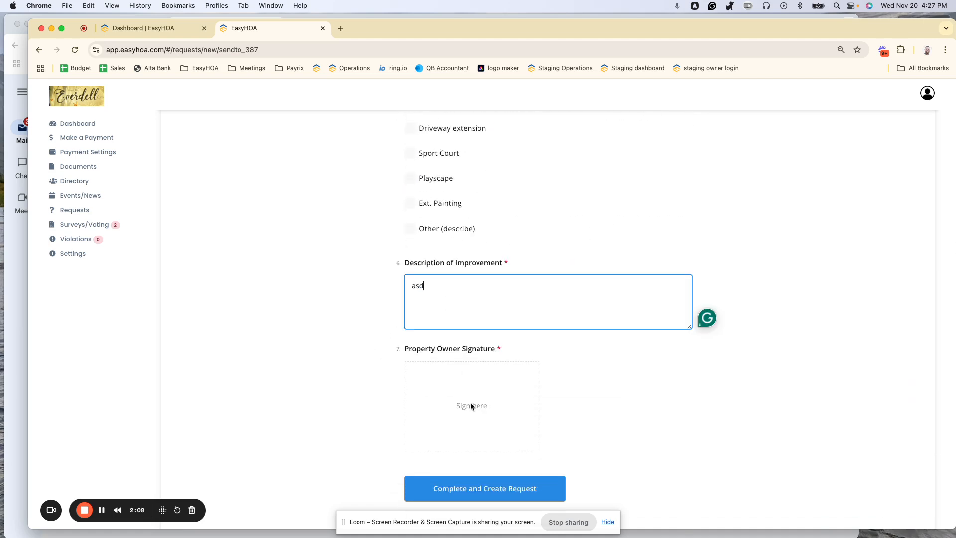
pyautogui.write('f')
# Step: Sign the form as property owner, then complete and create the Shed Construction request
pyautogui.moveTo(472, 379); pyautogui.dragTo(491, 420)
pyautogui.click(520, 491)
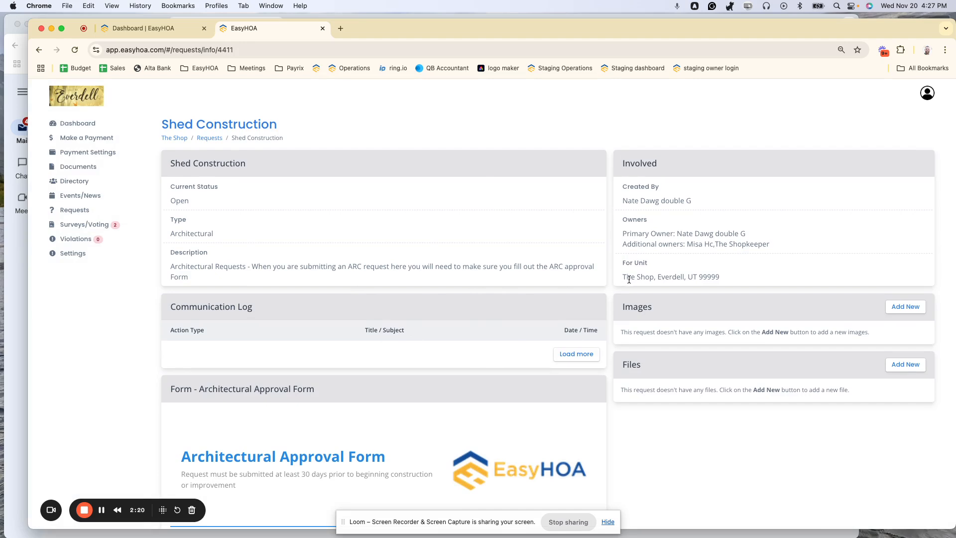
pyautogui.scroll(-5, 628, 278)
pyautogui.scroll(5, 629, 279)
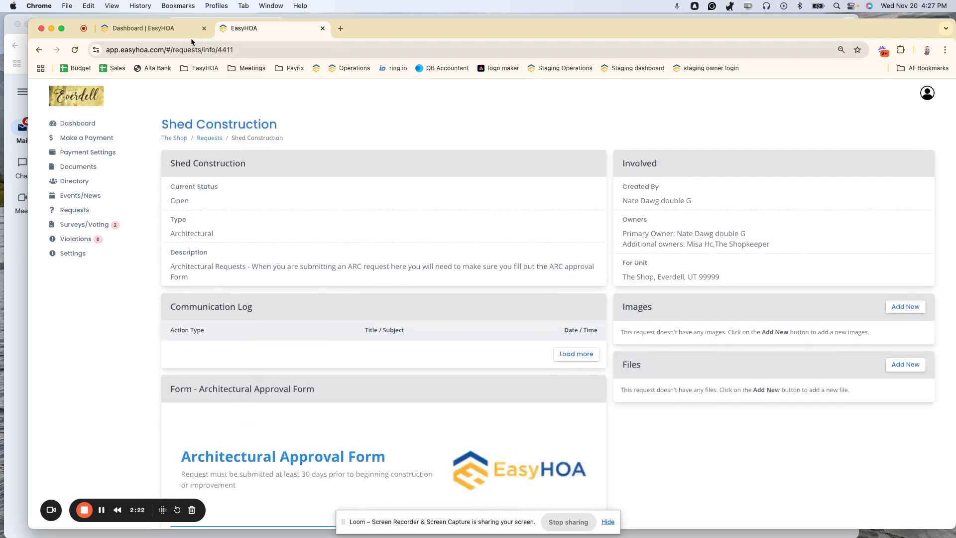
# Step: Return to the admin dashboard, reload it and open the active approvals list to check for the Shed Construction approval
pyautogui.click(171, 30)
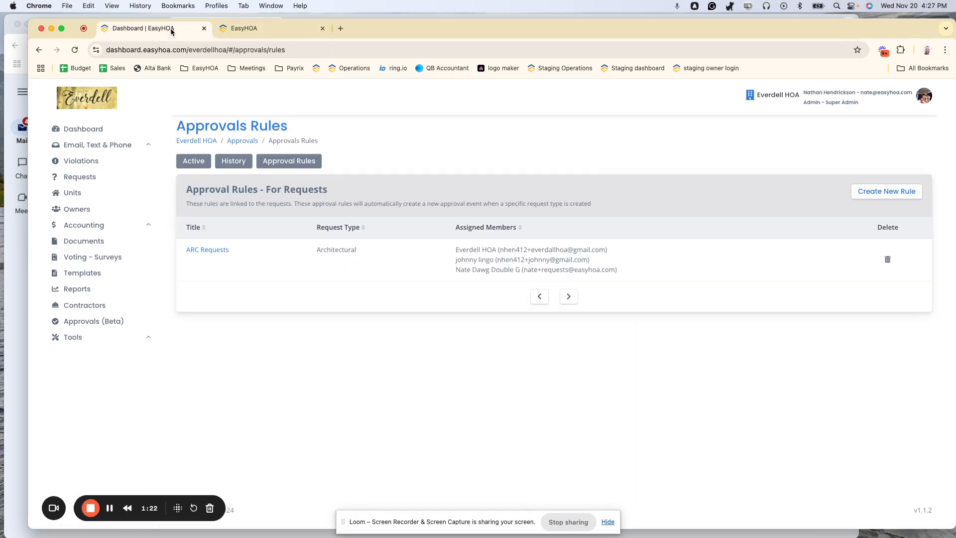
pyautogui.click(74, 50)
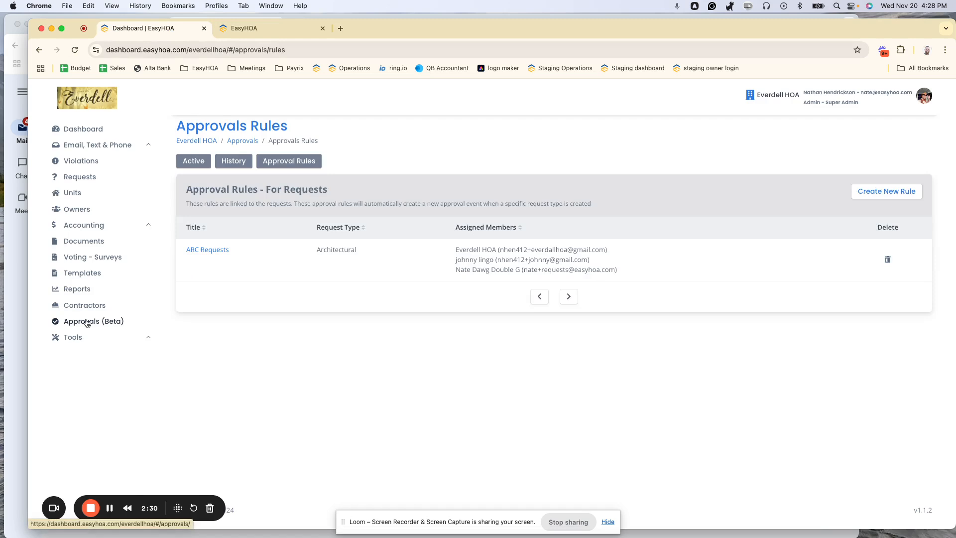
pyautogui.click(87, 321)
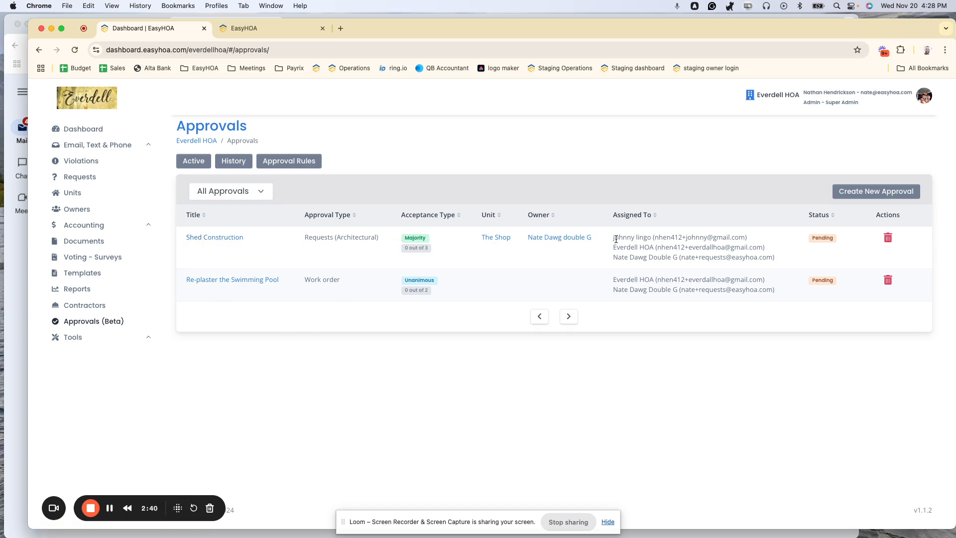
# Step: Highlight the Shed Construction approvers, then switch to Gmail and check the refreshed inbox and newest Everdell HOA approval thread for the assignment notification
pyautogui.moveTo(613, 237); pyautogui.dragTo(775, 260)
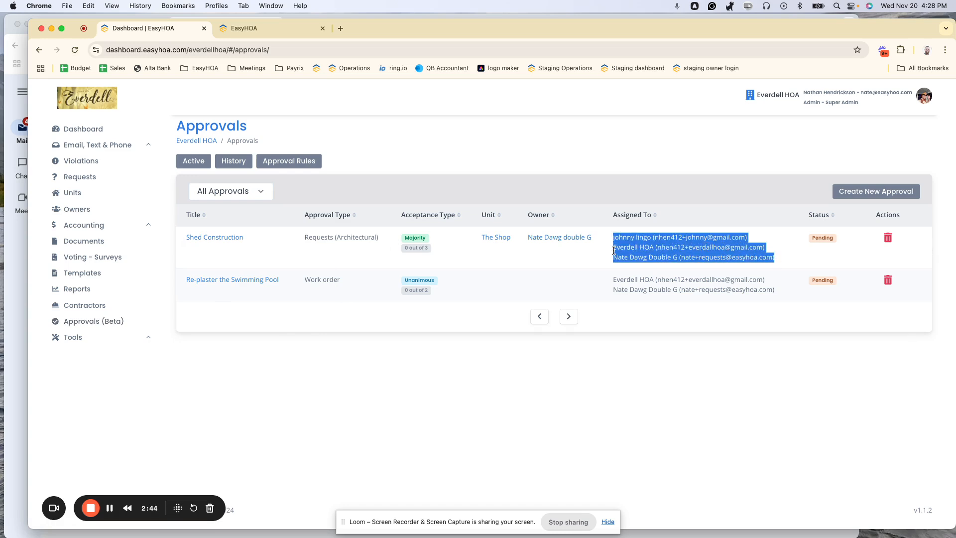
pyautogui.click(15, 243)
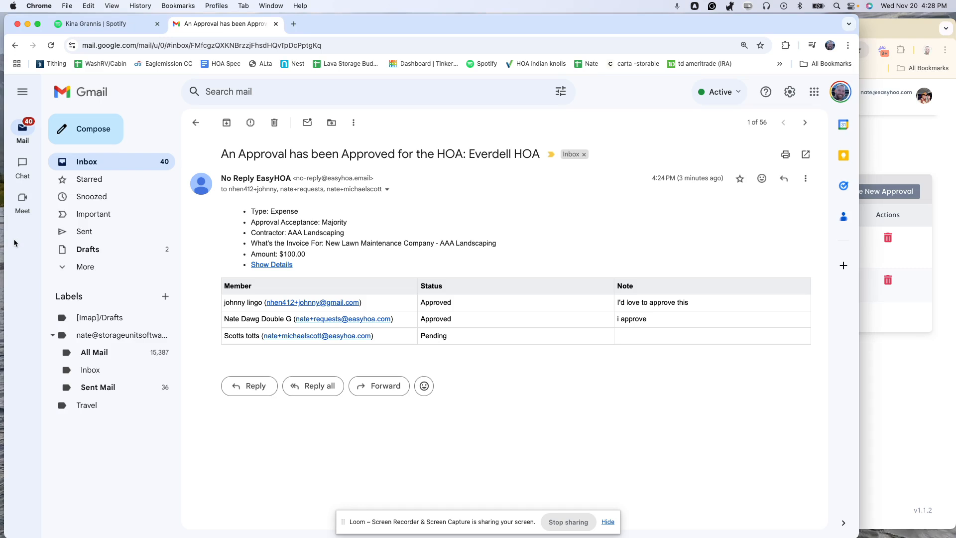
pyautogui.click(112, 161)
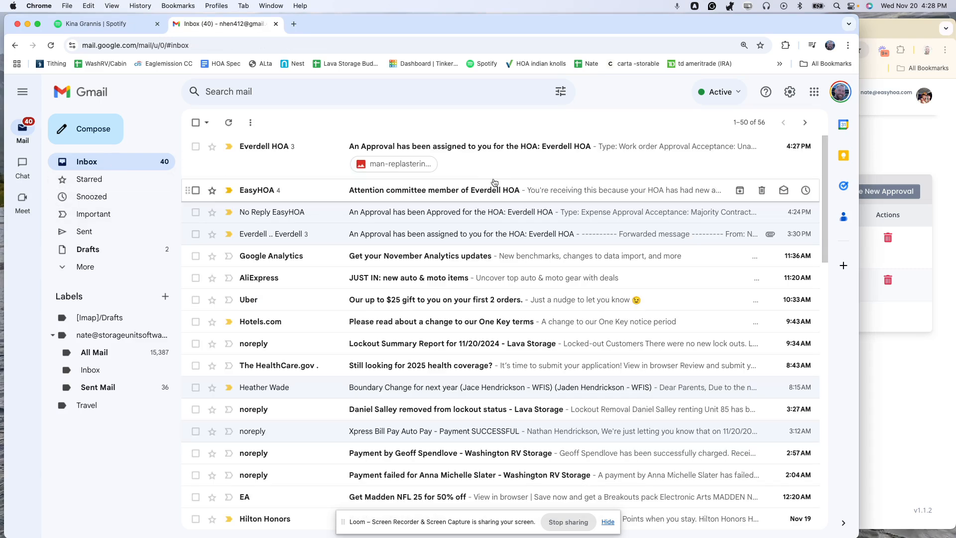
pyautogui.click(489, 153)
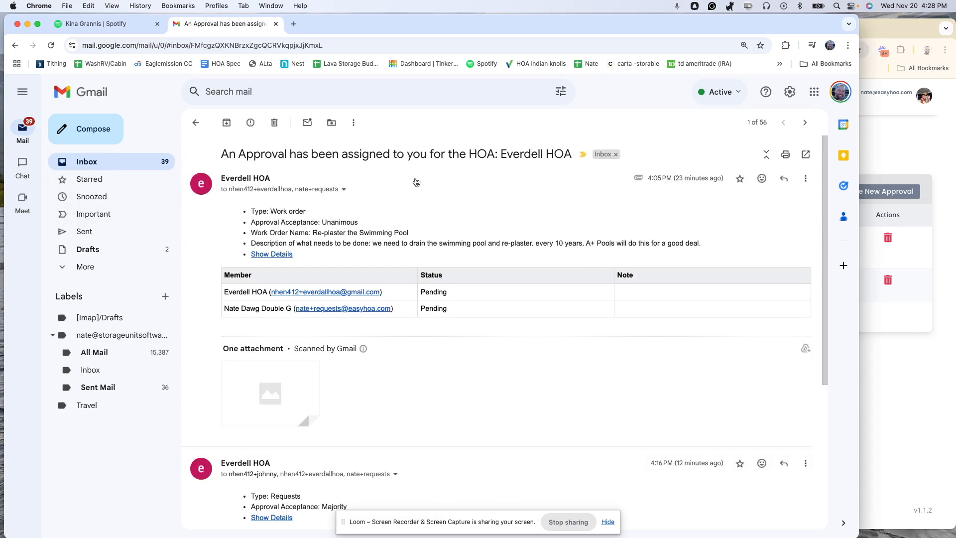
pyautogui.click(196, 123)
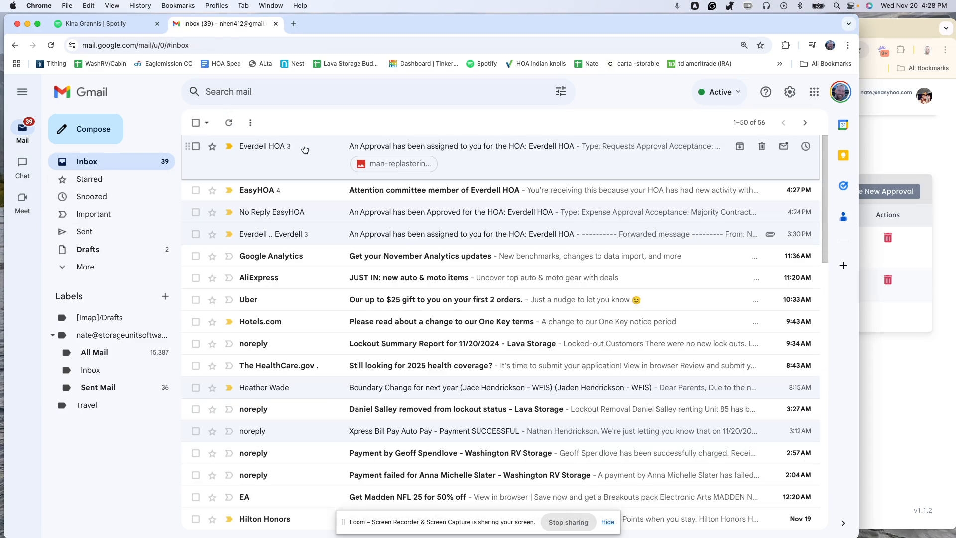
pyautogui.click(229, 123)
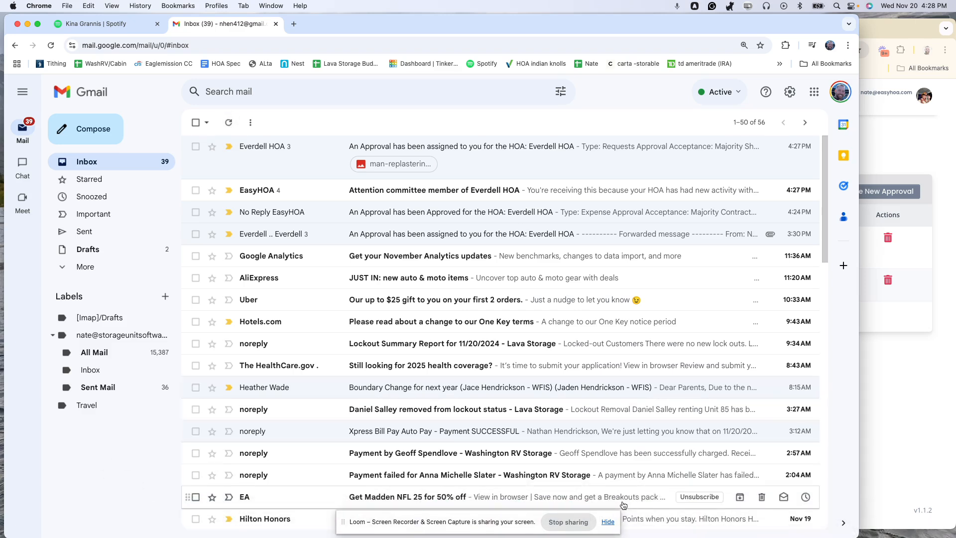
pyautogui.click(230, 121)
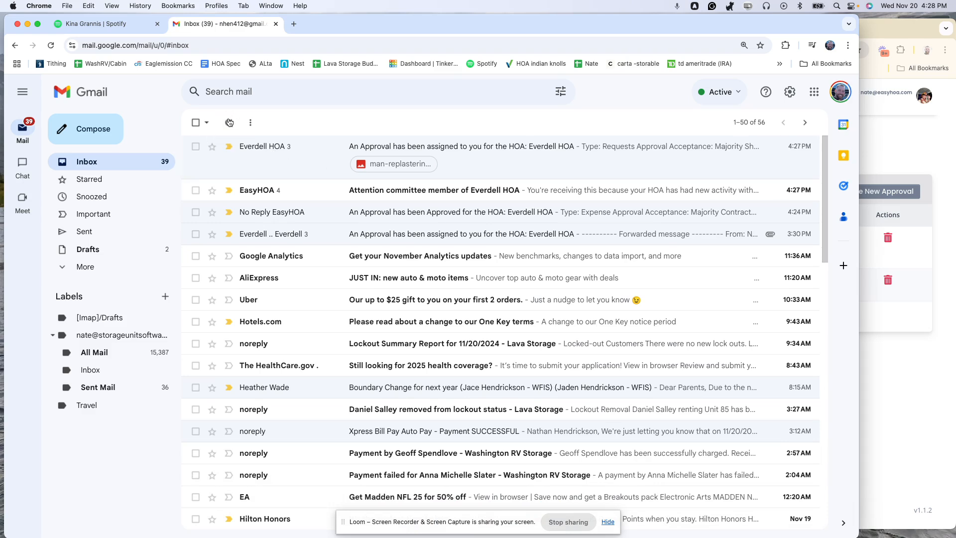
# Step: Bring the Gmail tab with the approval assignment email into the dashboard's browser window and review its type and approval acceptance lines
pyautogui.click(927, 115)
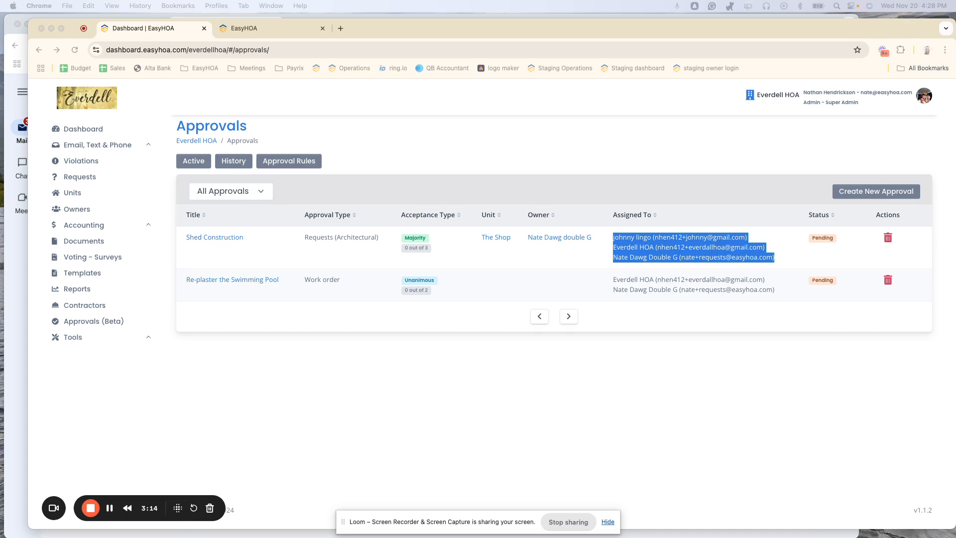
pyautogui.moveTo(398, 537); pyautogui.dragTo(391, 28)
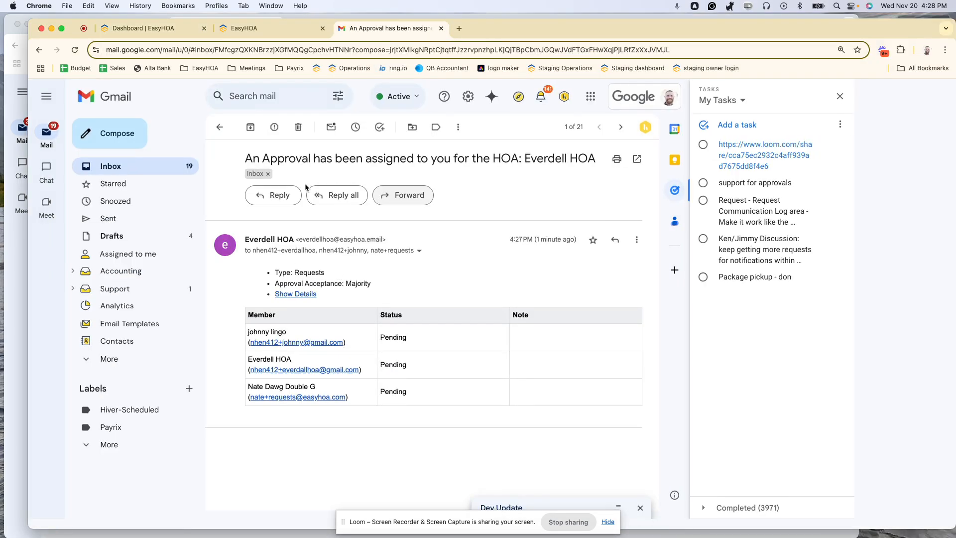
pyautogui.scroll(5, 337, 162)
pyautogui.scroll(-5, 337, 162)
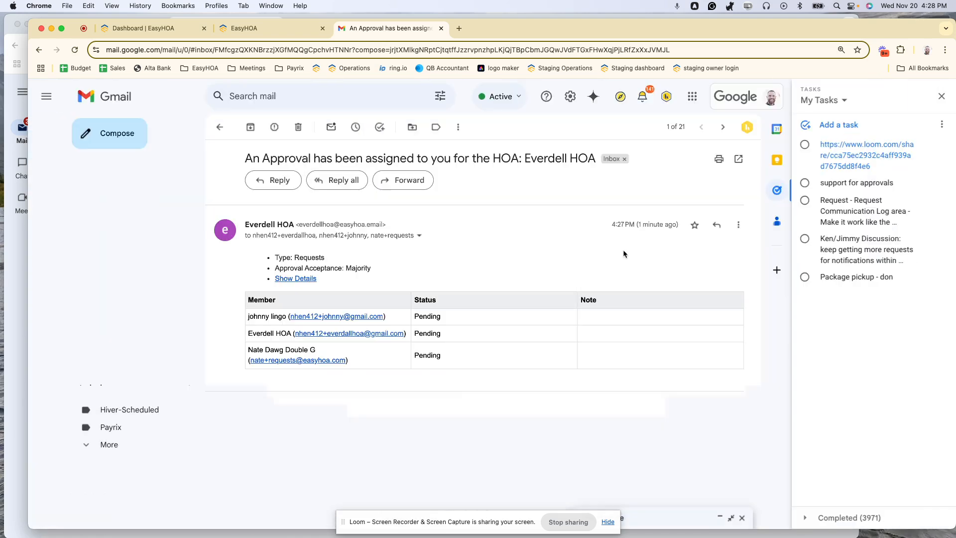
pyautogui.moveTo(331, 257); pyautogui.dragTo(278, 258)
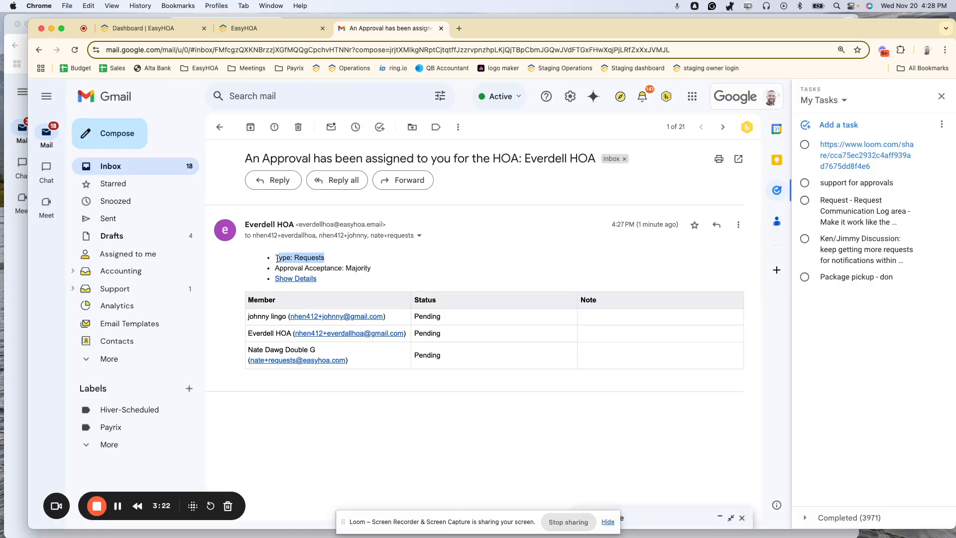
pyautogui.moveTo(392, 272); pyautogui.dragTo(253, 271)
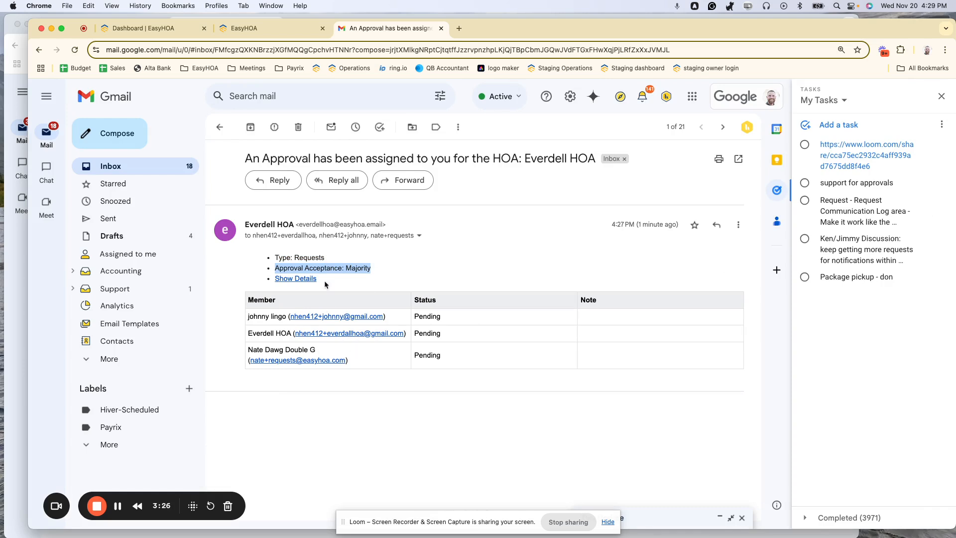
# Step: Return to the EasyHOA dashboard, open the Shed Construction approval, and review its approvers, communication log and submitted Architectural Approval Form
pyautogui.click(168, 29)
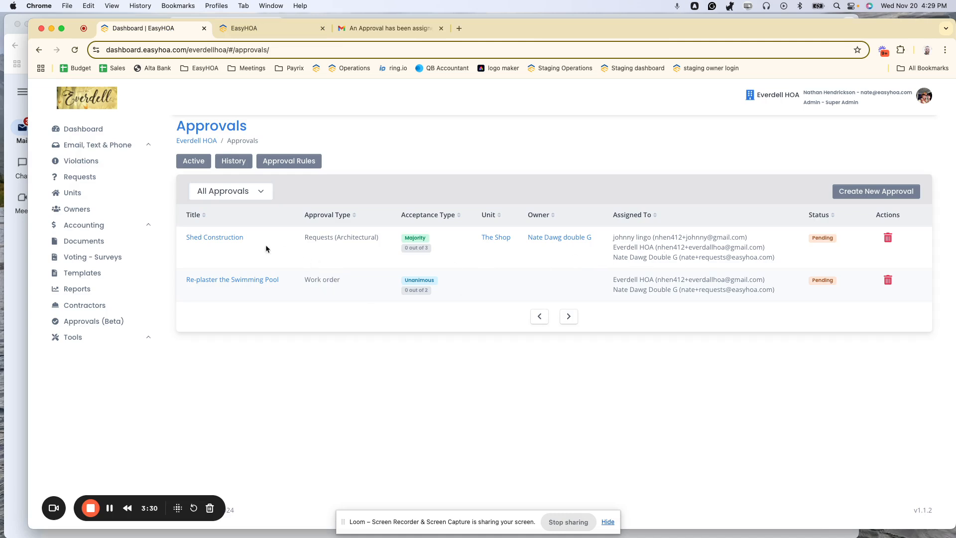
pyautogui.click(216, 237)
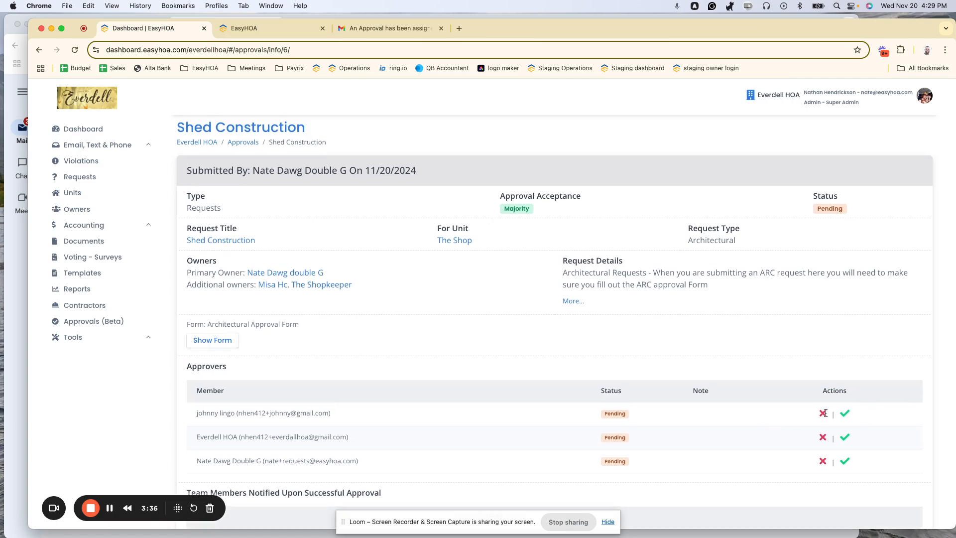
pyautogui.scroll(-1, 656, 389)
pyautogui.scroll(-5, 655, 384)
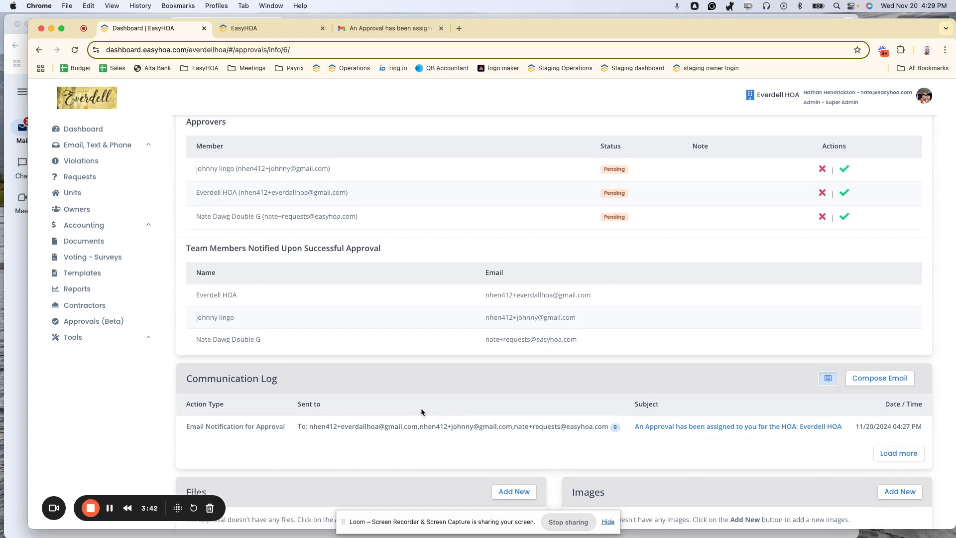
pyautogui.scroll(-3, 422, 441)
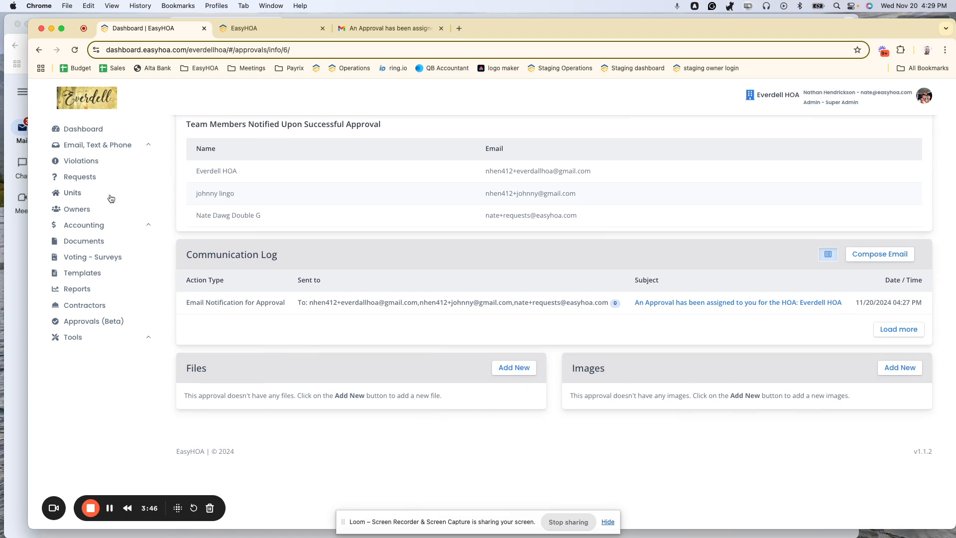
pyautogui.scroll(8, 411, 349)
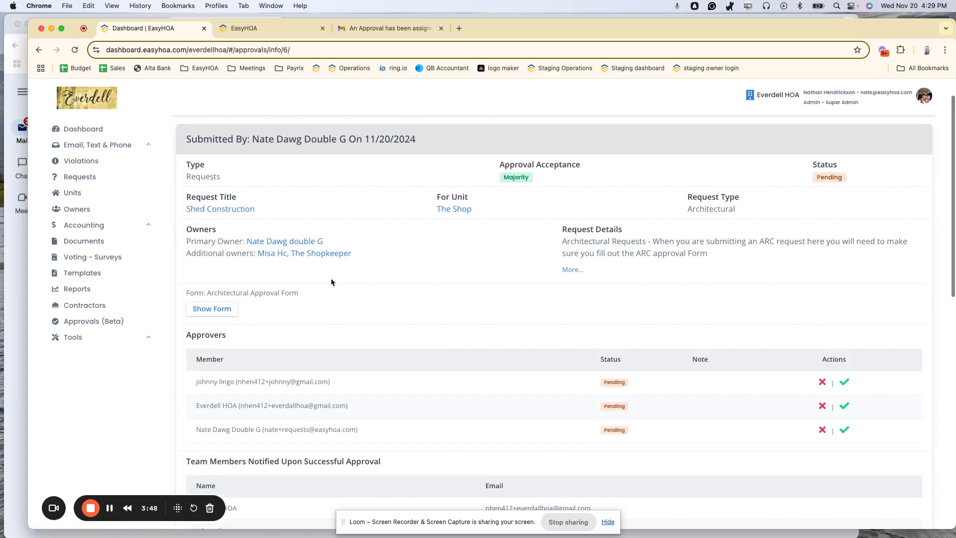
pyautogui.click(217, 310)
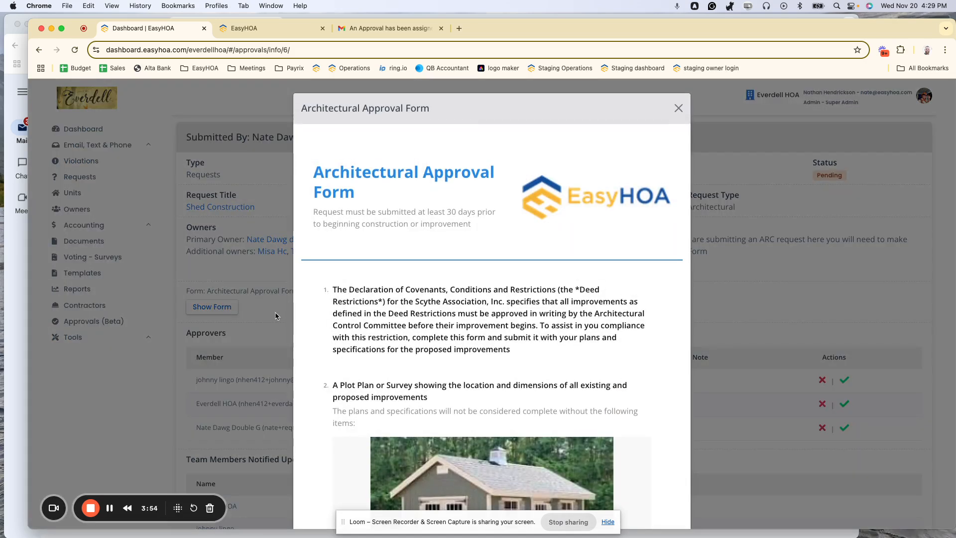
pyautogui.click(257, 315)
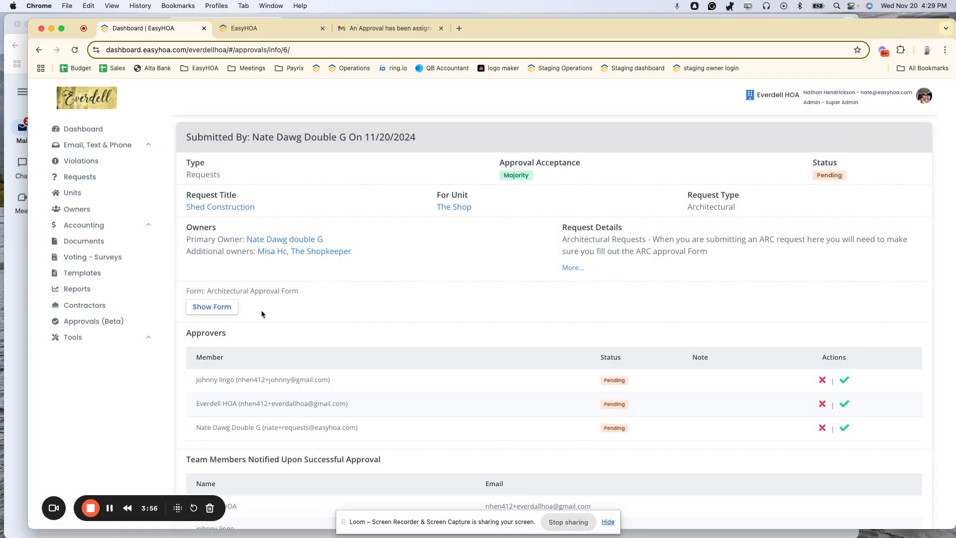
# Step: Open the Shed Construction request linked from the approval and review its approval status, communication log and attached form
pyautogui.click(215, 208)
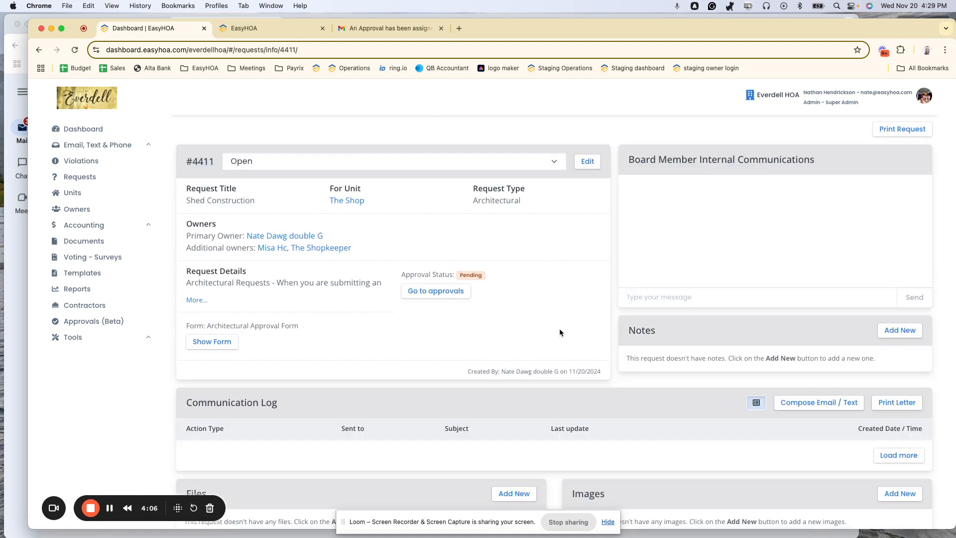
pyautogui.scroll(-2, 590, 267)
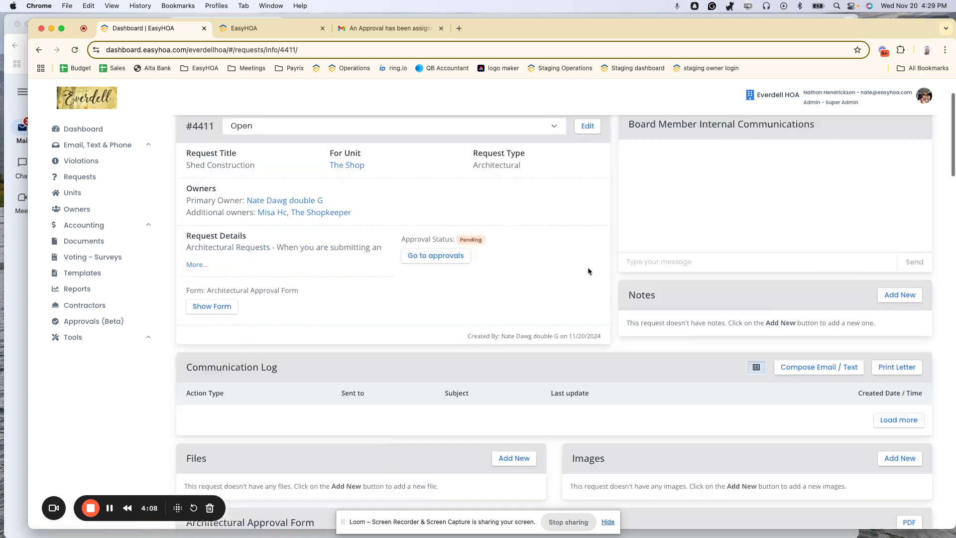
pyautogui.scroll(-5, 587, 271)
pyautogui.scroll(1, 698, 266)
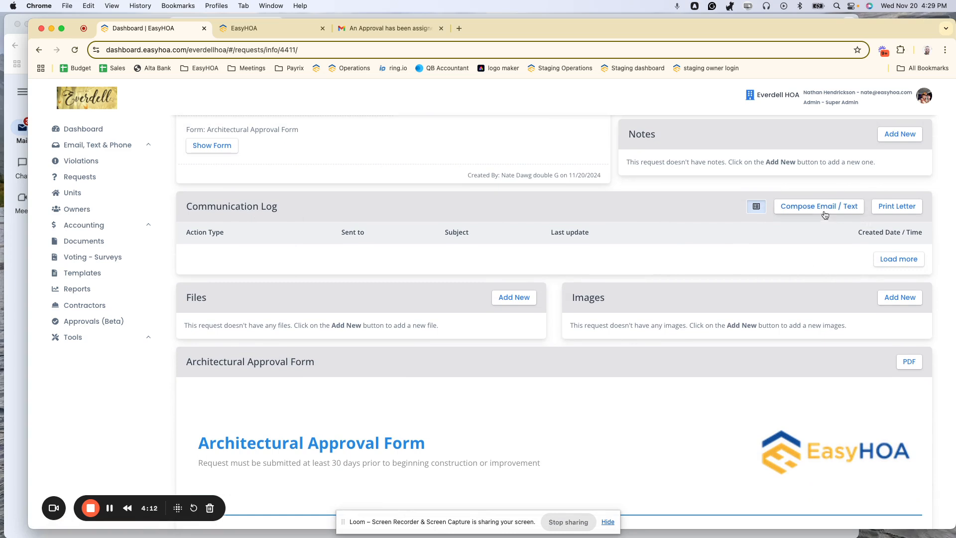
pyautogui.scroll(5, 424, 247)
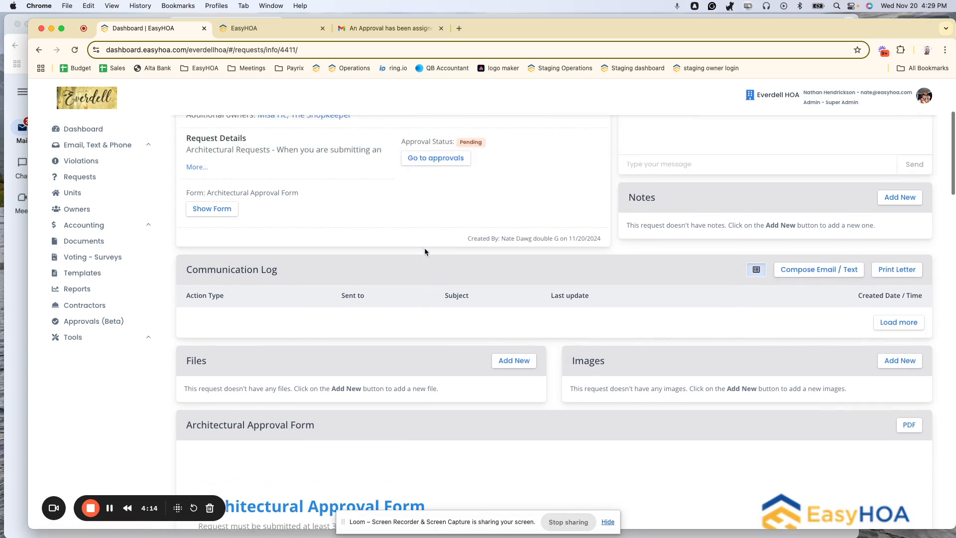